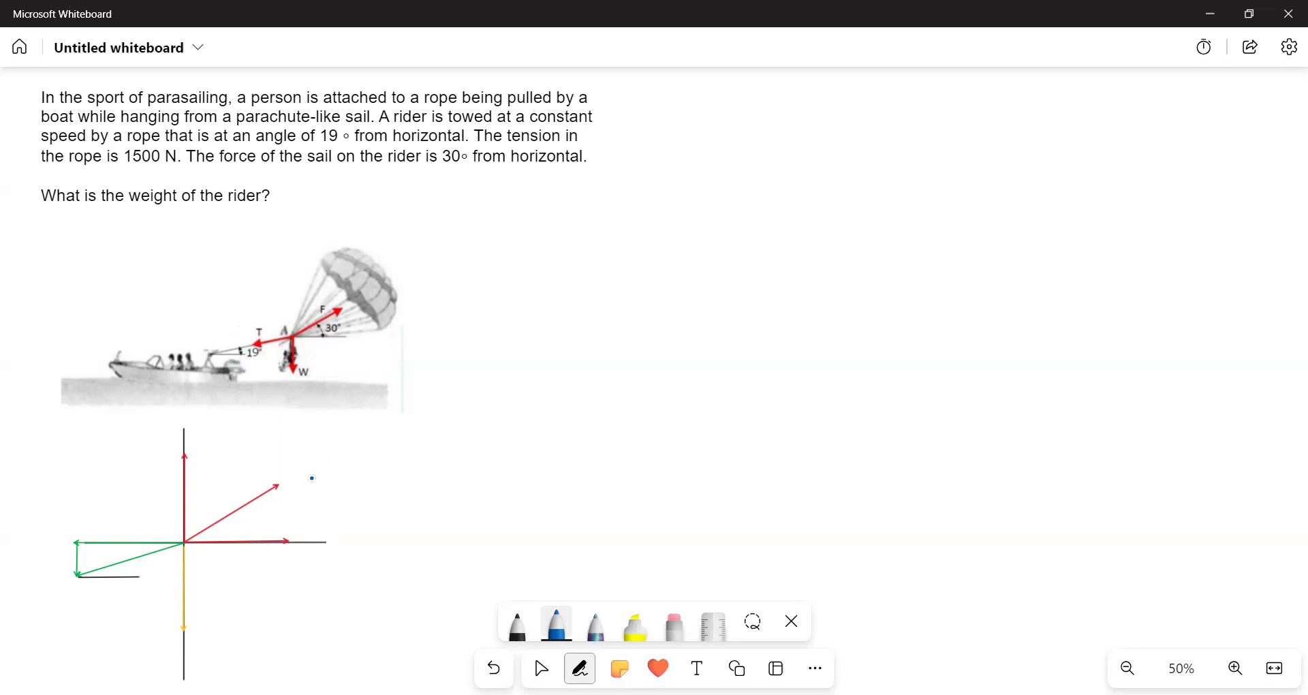
Label the sail force F, mark its 30° angle, and write Fx = F cos 30°
mouse_move(289, 487)
mouse_down()
mouse_move(289, 475)
mouse_move(304, 480)
mouse_up()
mouse_move(203, 534)
mouse_down()
mouse_move(240, 521)
mouse_move(252, 579)
mouse_up()
mouse_move(251, 570)
mouse_down()
mouse_move(243, 580)
mouse_move(285, 553)
mouse_up()
mouse_move(274, 559)
mouse_down()
mouse_move(325, 565)
mouse_move(340, 546)
mouse_up()
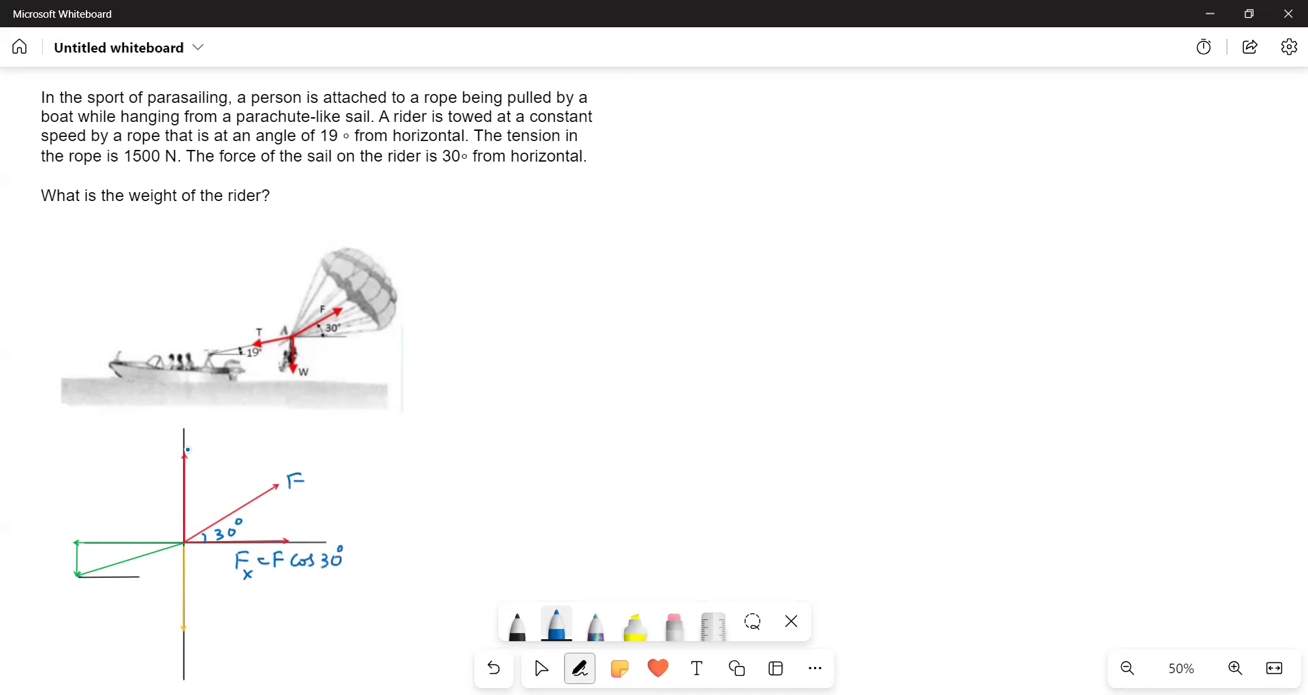
Write Fy = F sin 30° beside the vertical arrow and start marking the 19° rope angle
drag(193, 442, 194, 457)
drag(194, 440, 202, 470)
drag(214, 442, 223, 445)
drag(213, 451, 241, 435)
drag(233, 444, 254, 440)
drag(256, 446, 249, 450)
mouse_move(260, 442)
mouse_down()
mouse_move(284, 449)
mouse_move(303, 426)
mouse_up()
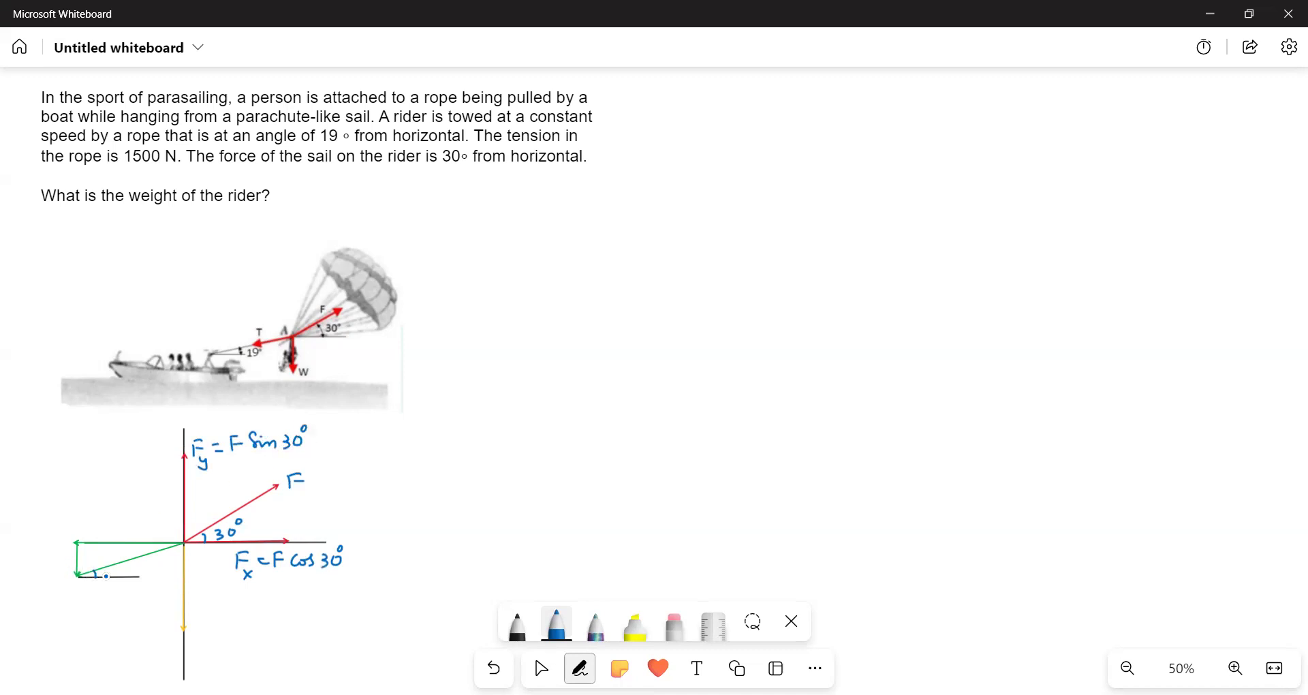
mouse_move(108, 565)
mouse_down()
mouse_move(118, 576)
mouse_move(128, 564)
mouse_up()
Label the 19° tension angle and write Tx = T cos 19°
drag(138, 544, 156, 543)
drag(84, 516, 96, 530)
drag(96, 524, 120, 527)
drag(113, 515, 130, 529)
drag(138, 521, 142, 529)
mouse_move(154, 515)
mouse_down()
mouse_move(160, 530)
mouse_move(169, 511)
mouse_up()
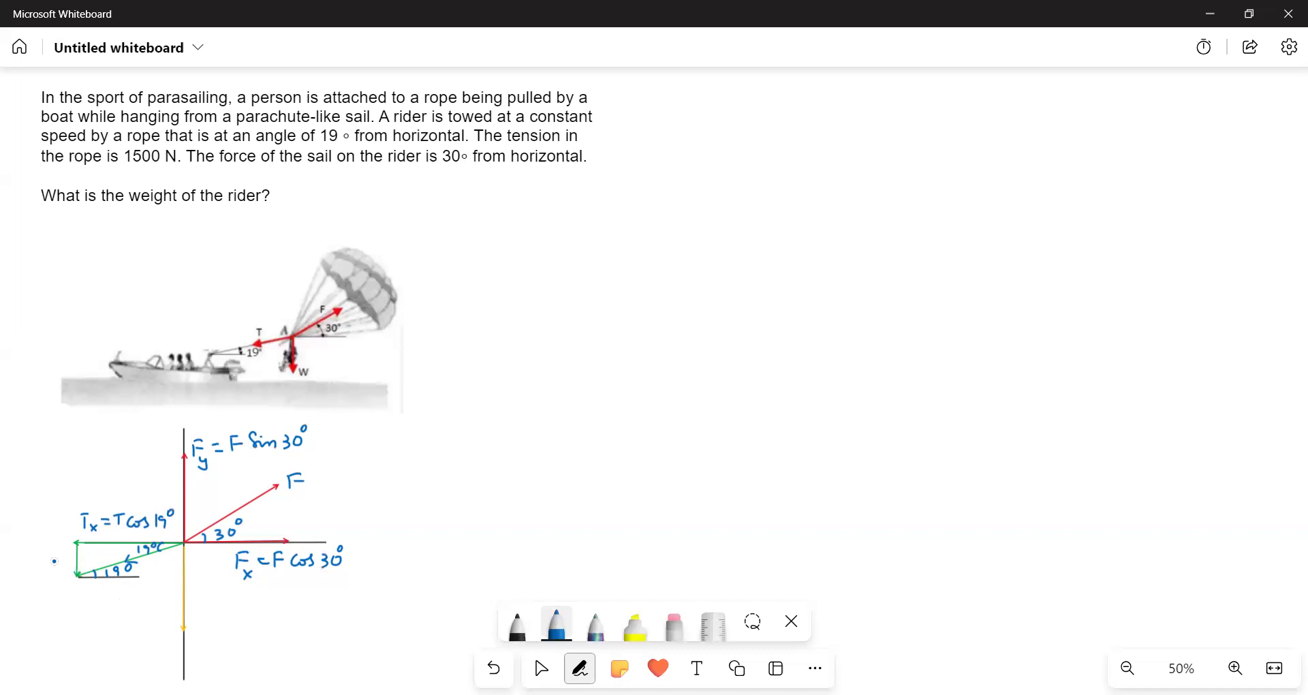
Write Ty = T sin 19° below the diagram and label the yellow weight arrow W
drag(48, 552, 60, 552)
drag(54, 553, 62, 568)
drag(66, 559, 34, 609)
drag(27, 608, 39, 631)
mouse_move(50, 614)
mouse_down()
mouse_move(121, 622)
mouse_move(141, 603)
mouse_up()
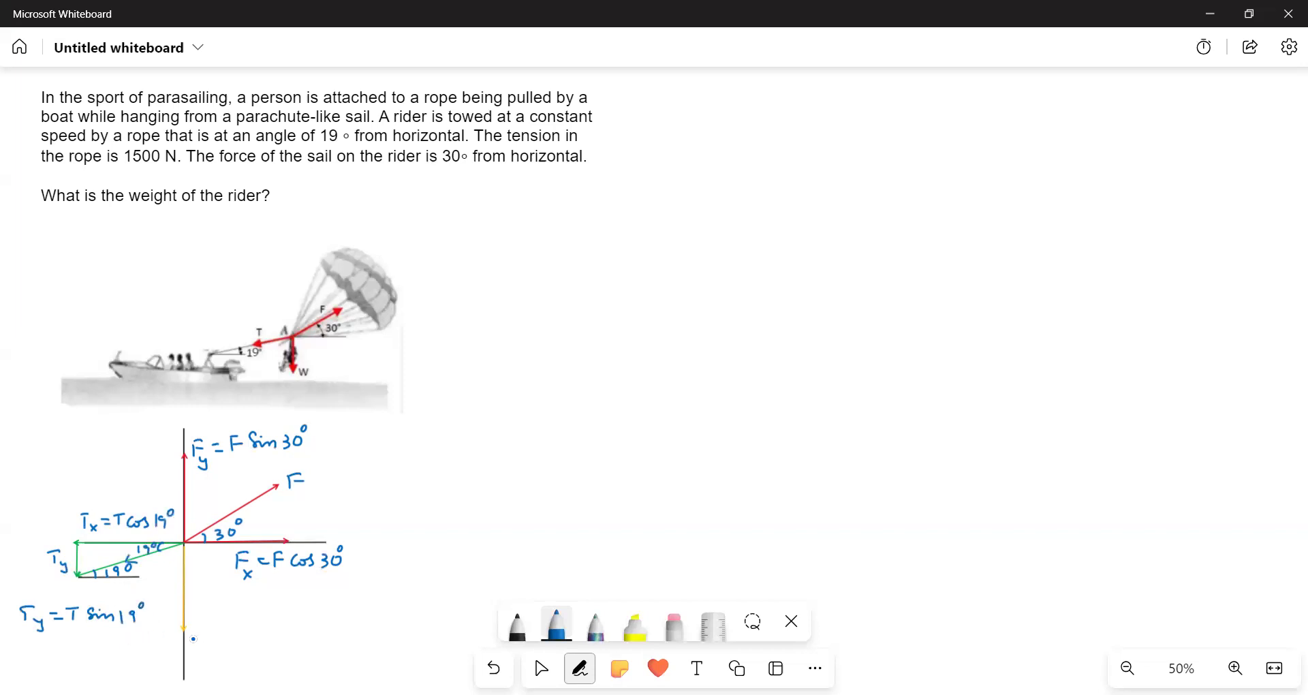
mouse_move(195, 622)
mouse_down()
mouse_move(204, 635)
mouse_move(216, 622)
mouse_up()
Write ΣFx = 0 to the right of the diagram
drag(642, 104, 644, 118)
drag(659, 106, 672, 131)
drag(695, 111, 727, 108)
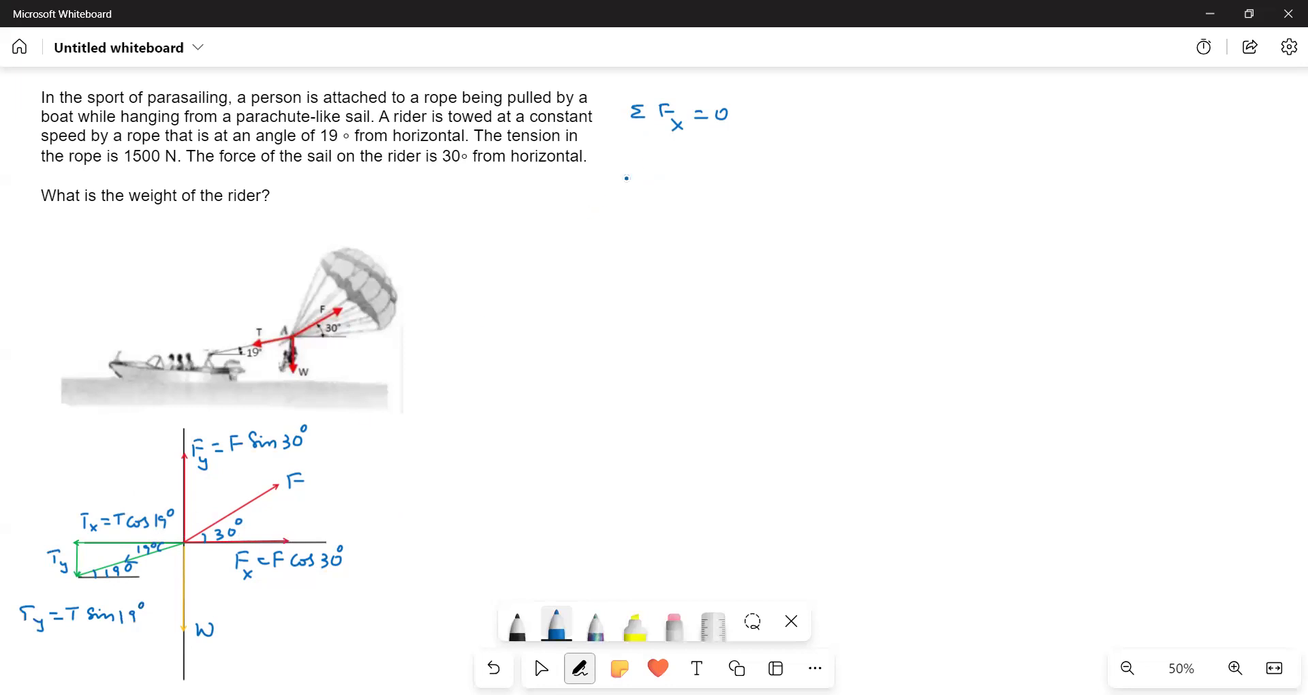
Erase the stray stroke under ΣFx = 0 and redraw the damaged Σ in blue
drag(638, 156, 650, 181)
click(674, 624)
mouse_move(632, 113)
mouse_down()
mouse_move(642, 161)
mouse_move(666, 176)
mouse_move(627, 146)
mouse_move(630, 103)
mouse_up()
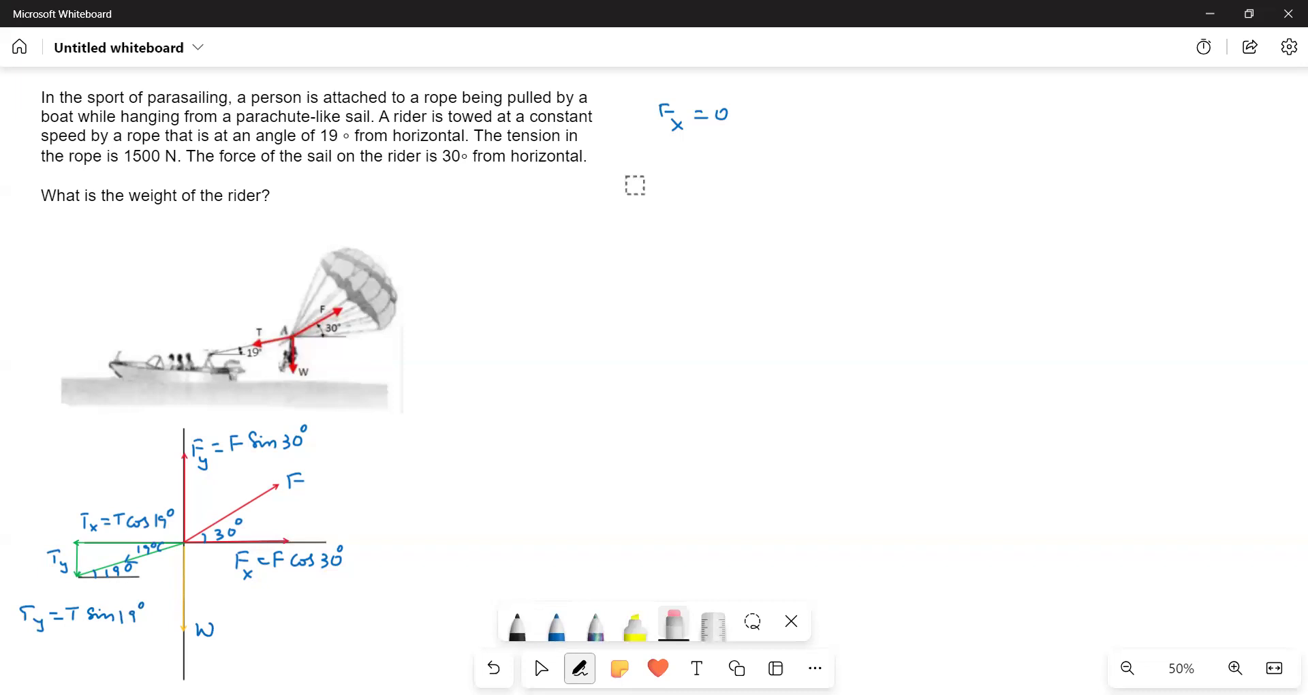
click(557, 626)
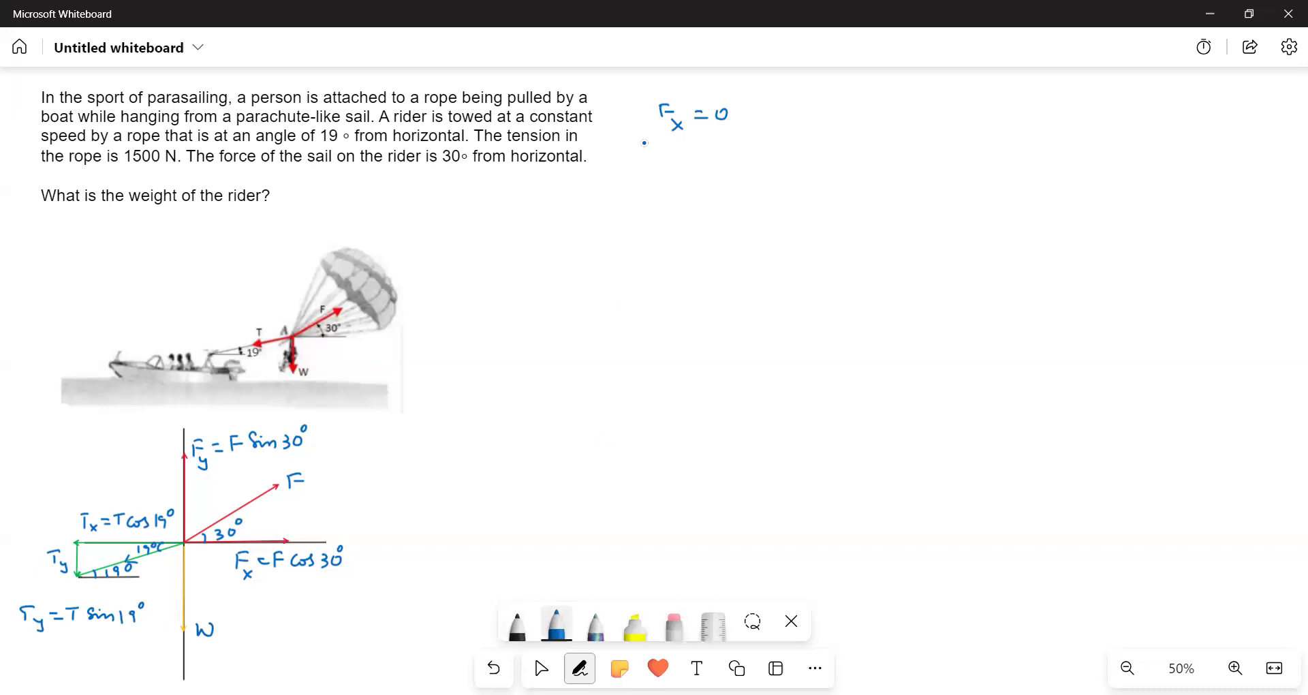
mouse_move(645, 109)
mouse_down()
mouse_move(632, 113)
mouse_move(652, 121)
mouse_up()
mouse_move(628, 168)
mouse_down()
mouse_move(628, 151)
mouse_move(636, 163)
mouse_up()
Write Fx − Tx = 0 under ΣFx = 0
mouse_move(643, 176)
mouse_down()
mouse_move(653, 185)
mouse_move(675, 163)
mouse_move(688, 170)
mouse_up()
drag(680, 158, 702, 178)
drag(724, 161, 737, 167)
drag(757, 157, 752, 158)
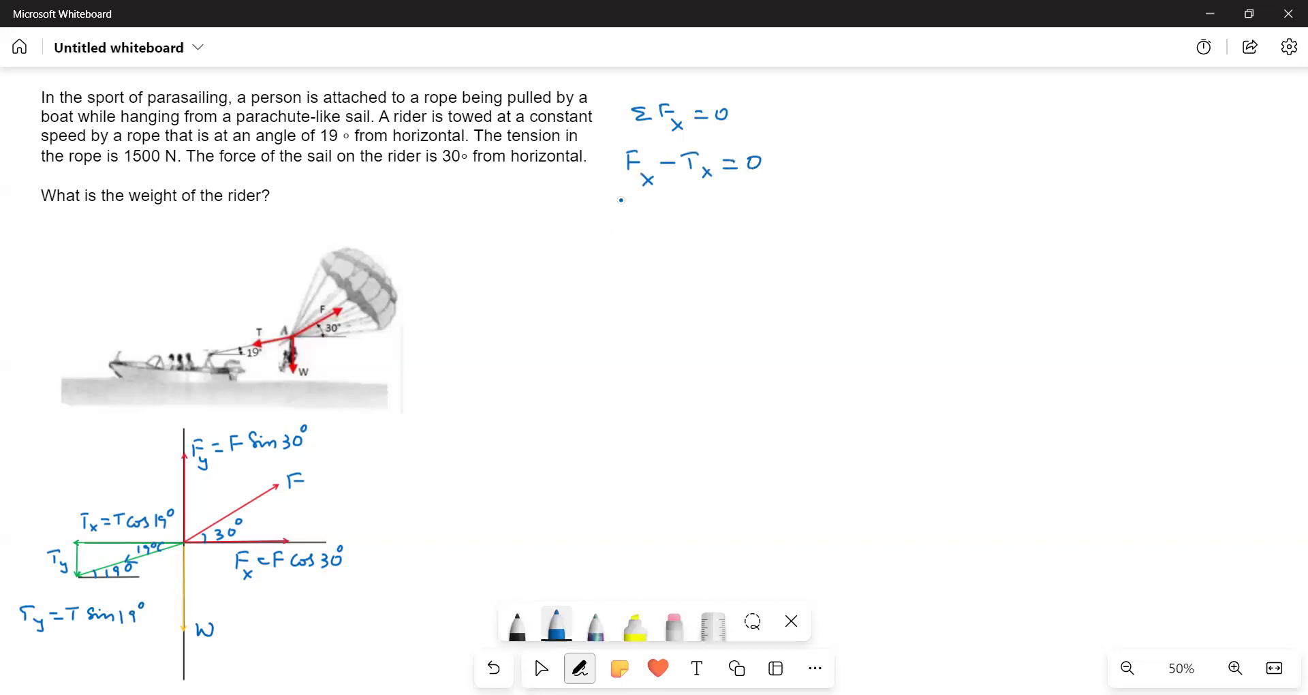
Write F cos 30° = T cos 19° and T = 1500 N on the next lines
drag(630, 200, 686, 217)
drag(703, 205, 736, 206)
drag(726, 214, 768, 198)
mouse_move(757, 199)
mouse_down()
mouse_move(757, 217)
mouse_move(835, 217)
mouse_move(846, 186)
mouse_up()
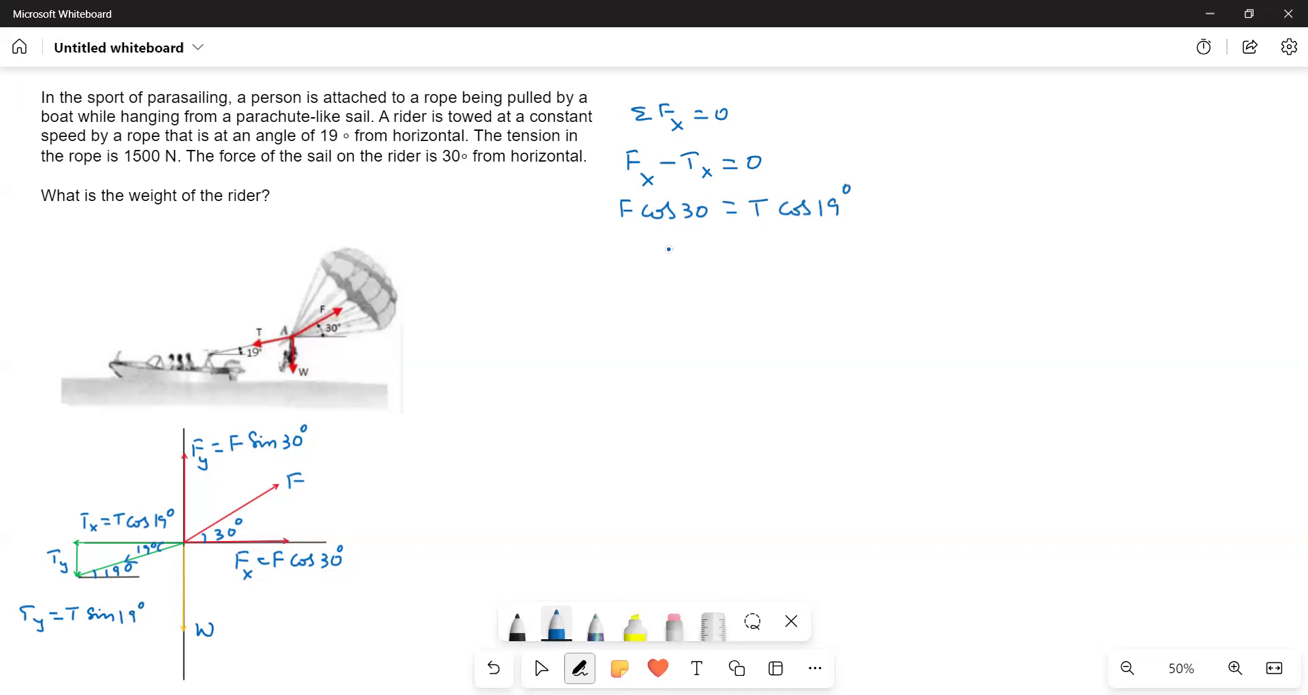
mouse_move(669, 241)
mouse_down()
mouse_move(669, 259)
mouse_move(678, 241)
mouse_move(733, 253)
mouse_move(748, 237)
mouse_up()
mouse_move(756, 243)
mouse_down()
mouse_move(792, 253)
mouse_move(807, 239)
mouse_up()
Write F = 1500 cos 19° / cos 30° = 1637.73 N
mouse_move(684, 283)
mouse_down()
mouse_move(684, 302)
mouse_move(696, 283)
mouse_up()
drag(683, 292, 756, 296)
drag(759, 280, 786, 285)
mouse_move(805, 285)
mouse_down()
mouse_move(857, 279)
mouse_move(856, 293)
mouse_move(874, 292)
mouse_move(881, 262)
mouse_up()
drag(747, 310, 883, 307)
drag(784, 321, 782, 332)
drag(796, 326, 808, 334)
drag(820, 319, 820, 334)
mouse_move(836, 325)
mouse_down()
mouse_move(938, 300)
mouse_move(1043, 298)
mouse_move(1034, 306)
mouse_move(1070, 292)
mouse_up()
click(998, 299)
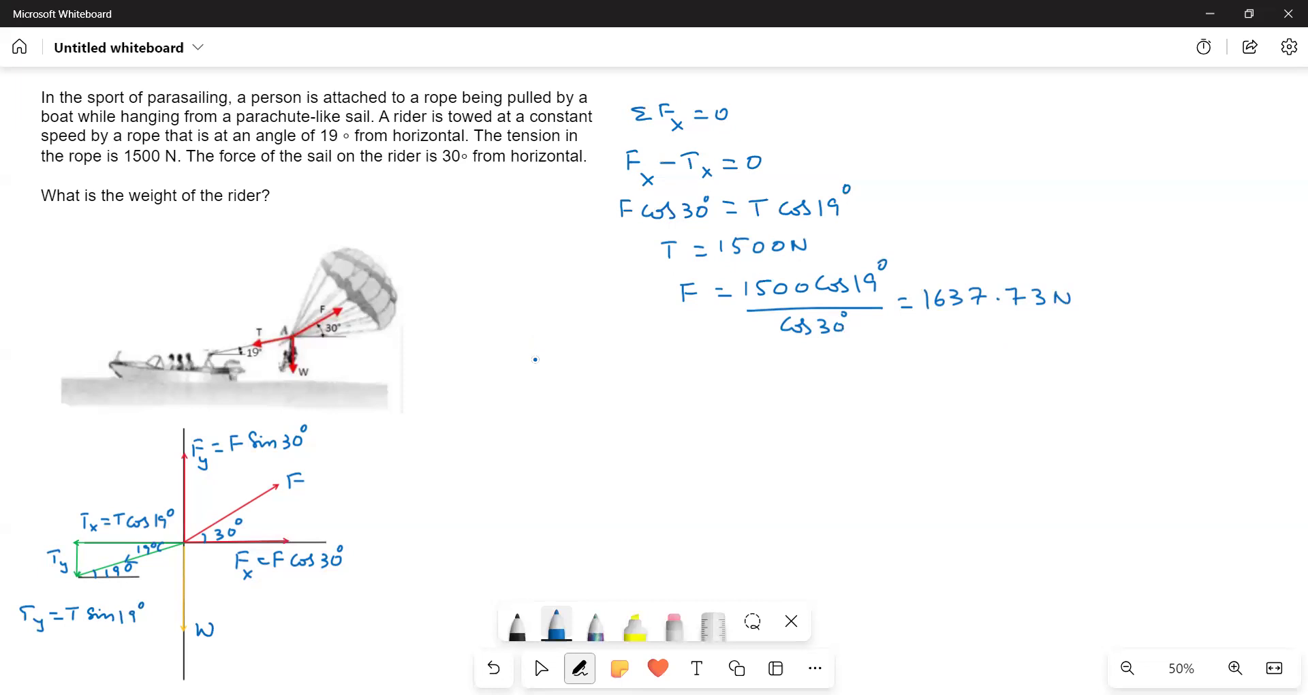
Write ΣFy = 0 and Fy − Ty − W = 0 for the vertical forces
mouse_move(541, 353)
mouse_down()
mouse_move(542, 370)
mouse_move(566, 354)
mouse_up()
click(568, 366)
mouse_move(553, 362)
mouse_down()
mouse_move(566, 391)
mouse_move(609, 355)
mouse_up()
drag(522, 408, 524, 428)
mouse_move(522, 409)
mouse_down()
mouse_move(539, 440)
mouse_move(565, 420)
mouse_move(585, 428)
mouse_move(590, 411)
mouse_move(602, 434)
mouse_up()
mouse_move(602, 425)
mouse_down()
mouse_move(598, 441)
mouse_move(624, 421)
mouse_move(688, 413)
mouse_up()
drag(676, 421, 705, 409)
Solve for the weight: w = F sin 30° − T sin 19°
mouse_move(578, 464)
mouse_down()
mouse_move(645, 475)
mouse_move(666, 457)
mouse_up()
drag(655, 464, 690, 475)
click(691, 460)
mouse_move(694, 469)
mouse_down()
mouse_move(785, 473)
mouse_move(798, 454)
mouse_move(870, 471)
mouse_move(872, 443)
mouse_up()
Substitute 1637.73(0.5), erasing a mistaken (sin30 term along the way
drag(618, 507, 822, 519)
click(705, 514)
mouse_move(841, 502)
mouse_down()
mouse_move(833, 512)
mouse_move(840, 503)
mouse_move(768, 502)
mouse_move(765, 522)
mouse_move(788, 499)
mouse_move(856, 517)
mouse_up()
click(674, 623)
click(556, 623)
mouse_move(766, 500)
mouse_down()
mouse_move(769, 521)
mouse_move(783, 505)
mouse_move(805, 516)
mouse_move(820, 496)
mouse_move(826, 519)
mouse_move(886, 512)
mouse_move(903, 494)
mouse_up()
click(796, 515)
Complete the substitution line with − 1500(0.3255)
drag(911, 501, 925, 502)
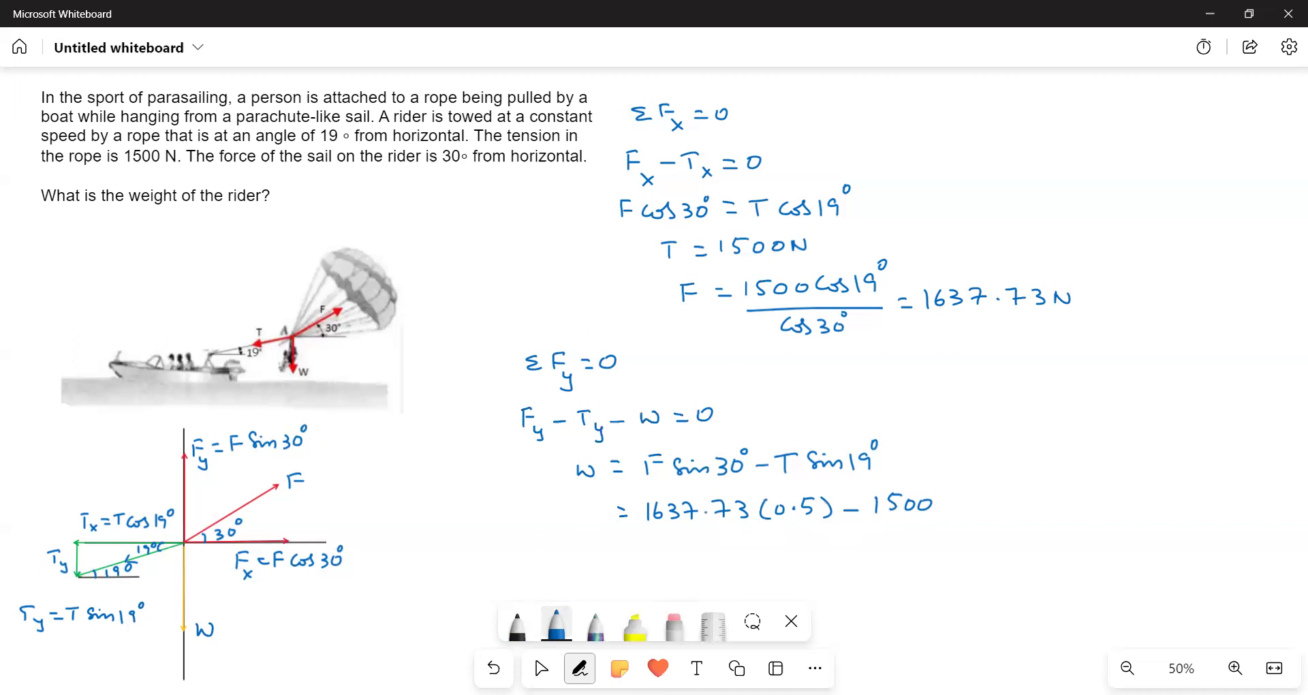
mouse_move(951, 489)
mouse_down()
mouse_move(950, 518)
mouse_move(961, 502)
mouse_move(1017, 512)
mouse_up()
drag(1023, 493, 1022, 515)
mouse_move(1030, 493)
mouse_down()
mouse_move(1044, 513)
mouse_move(1060, 493)
mouse_up()
drag(1064, 491, 1067, 521)
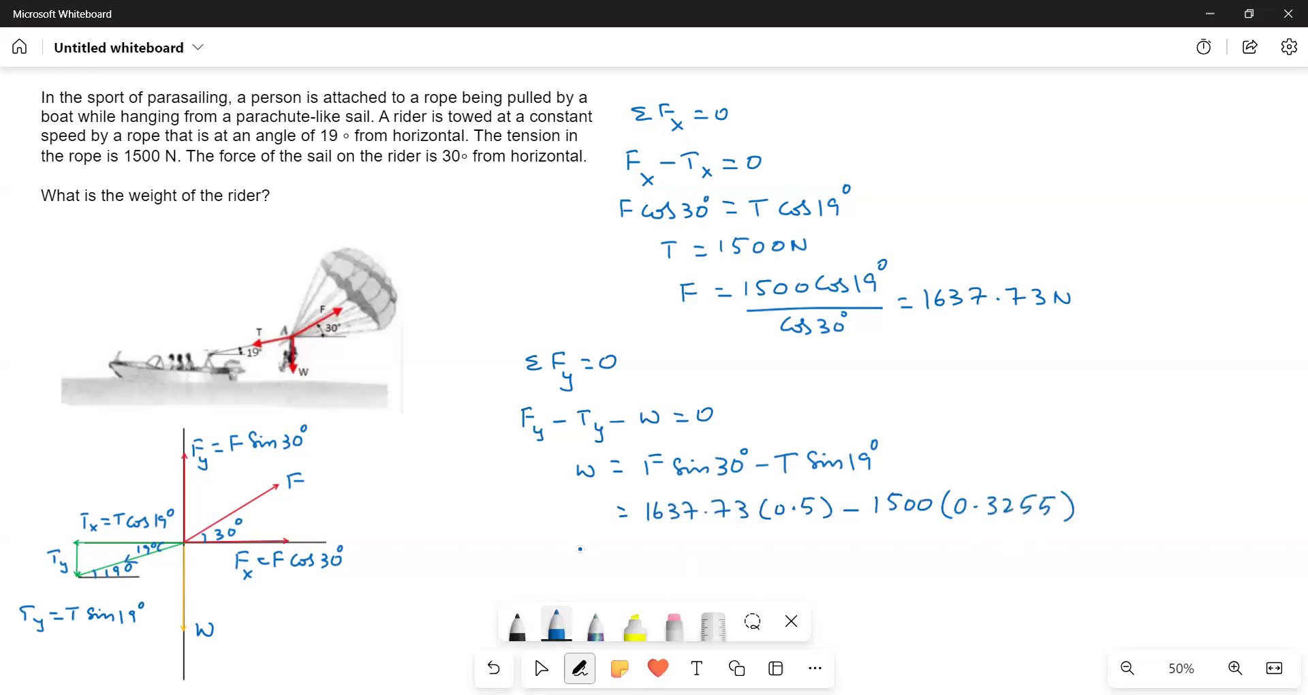
Write the answer w = 330.51 below the substitution
mouse_move(582, 543)
mouse_down()
mouse_move(594, 554)
mouse_move(637, 543)
mouse_up()
drag(623, 552, 638, 550)
click(654, 547)
drag(662, 545, 658, 555)
drag(672, 542, 673, 556)
mouse_move(696, 542)
mouse_down()
mouse_move(725, 556)
mouse_move(740, 539)
mouse_up()
click(713, 552)
mouse_move(749, 541)
mouse_down()
mouse_move(750, 555)
mouse_move(780, 543)
mouse_up()
Add the N unit and double-underline the 330.51 N result
click(793, 550)
drag(627, 577, 709, 574)
drag(629, 583, 709, 581)
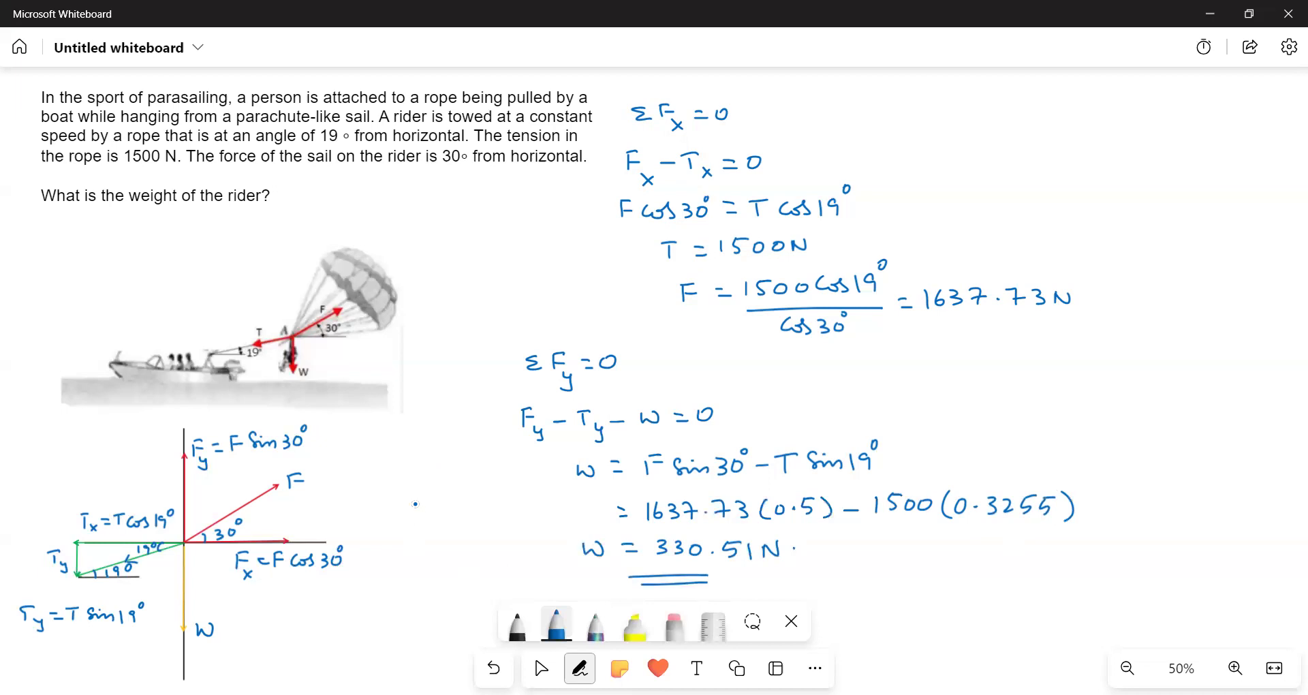